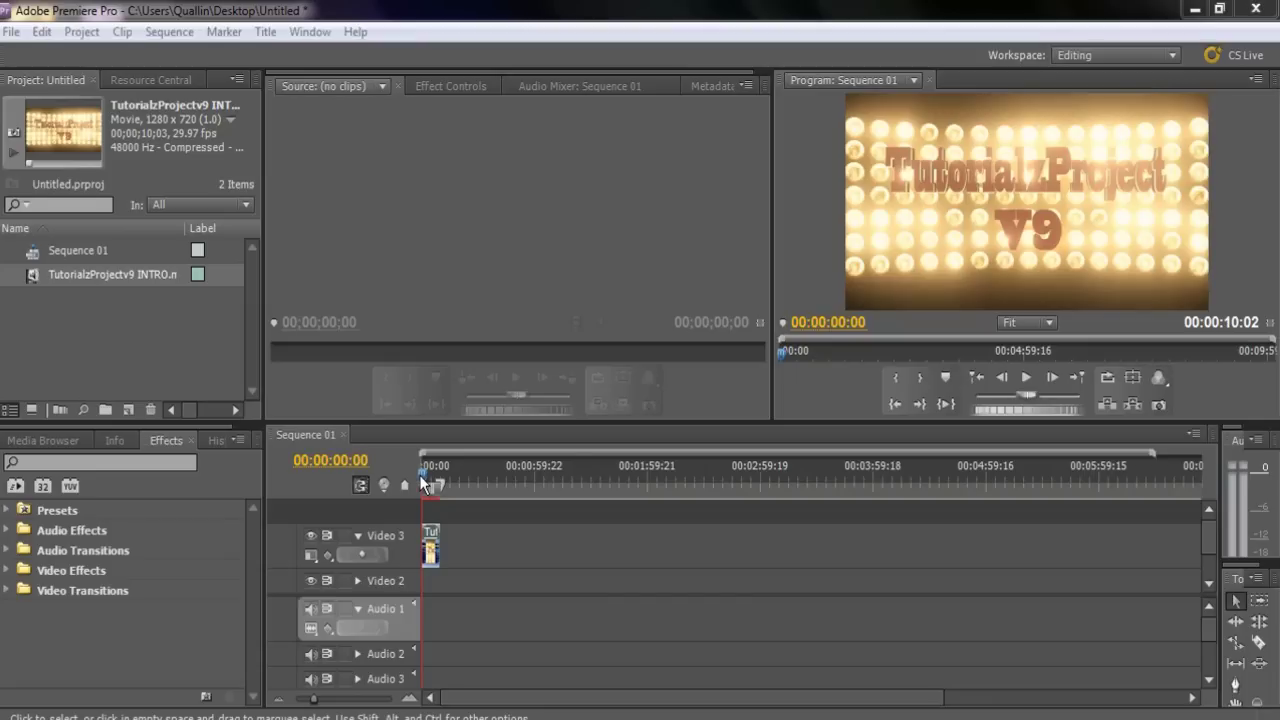
Return the Sequence 01 playhead to the start and bring up the File menu.
{"action": "left_click", "coordinate": [418, 473]}
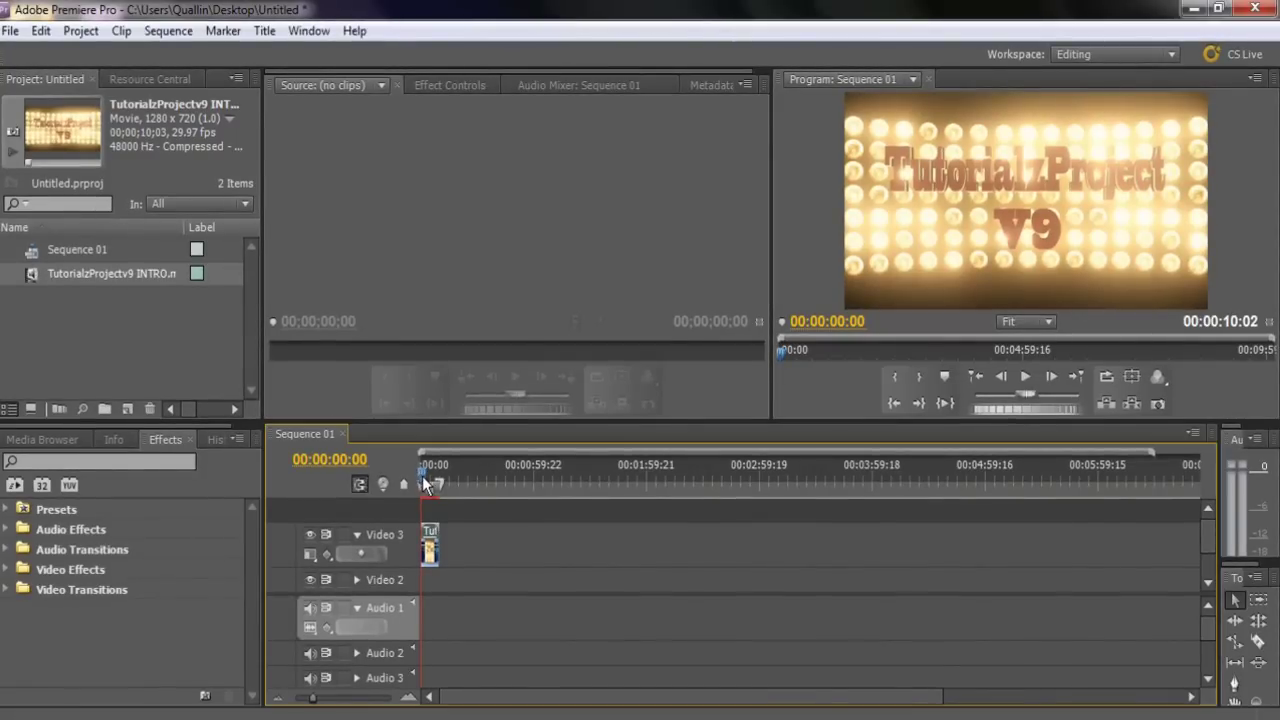
{"action": "left_click_drag", "start_coordinate": [425, 485], "coordinate": [418, 487]}
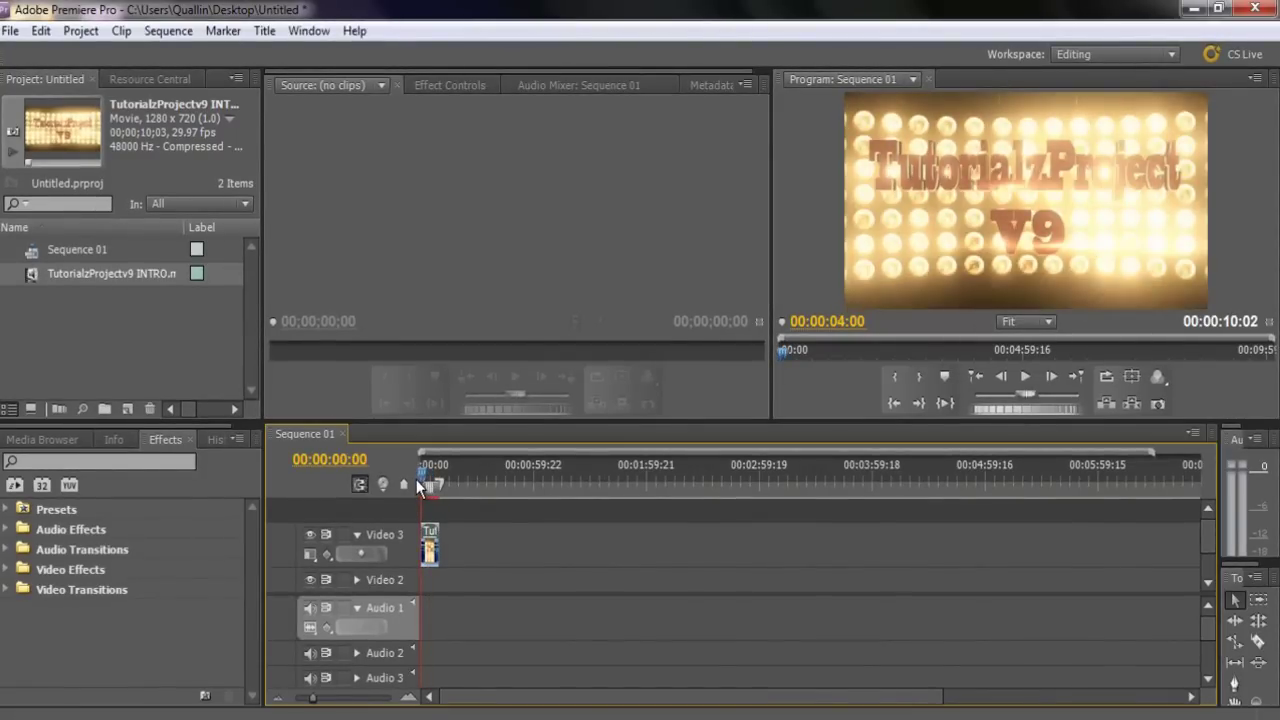
{"action": "left_click", "coordinate": [10, 31]}
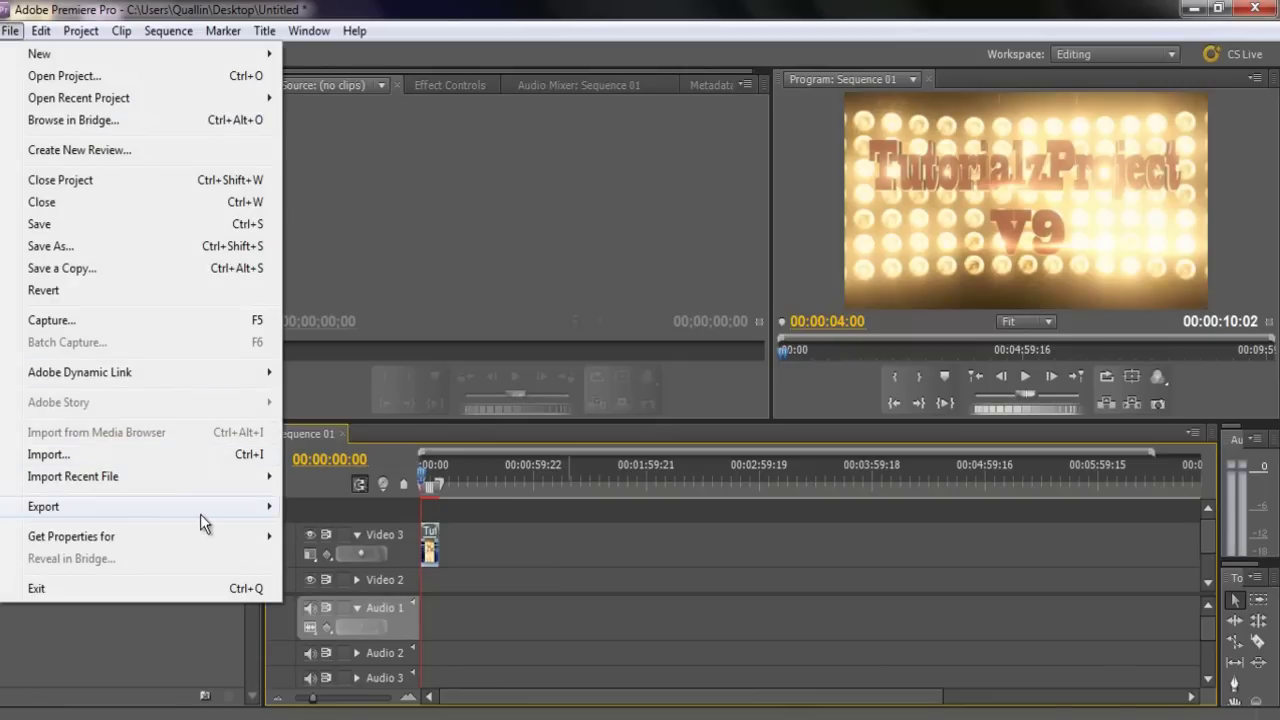
{"action": "mouse_move", "coordinate": [44, 507]}
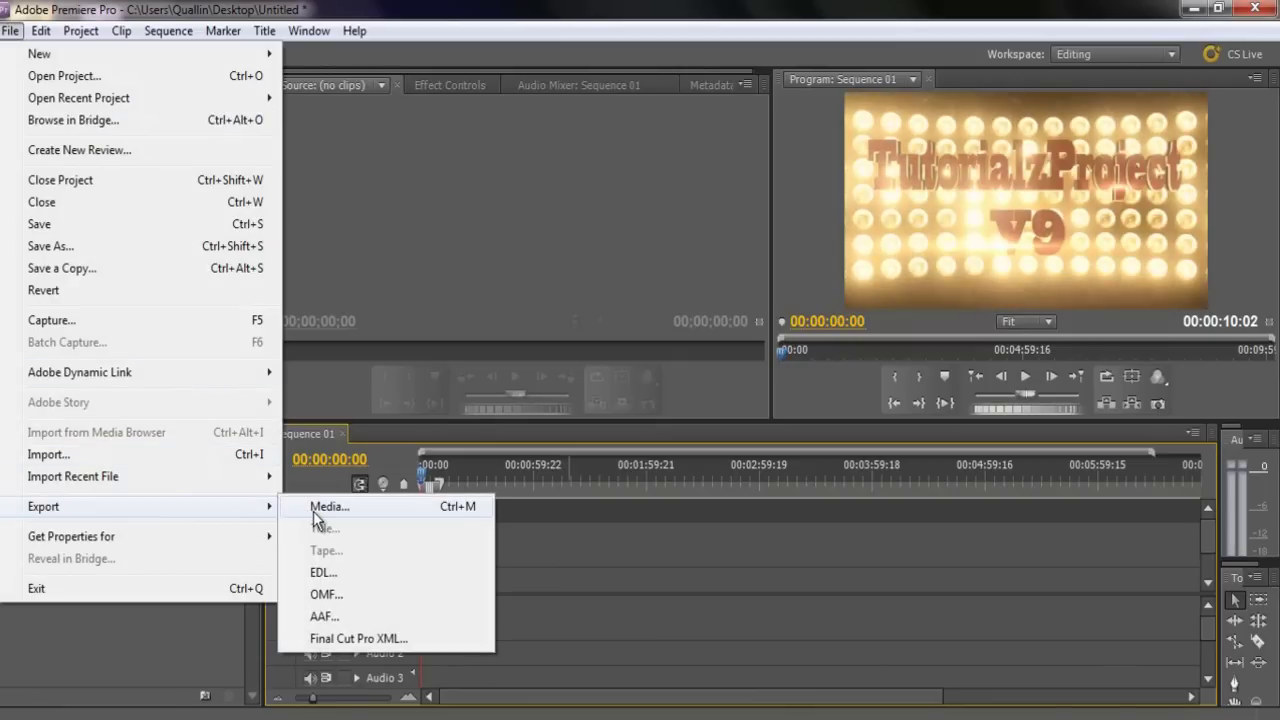
Open File > Export > Media for Sequence 01 and position the Export Settings window.
{"action": "left_click", "coordinate": [314, 510]}
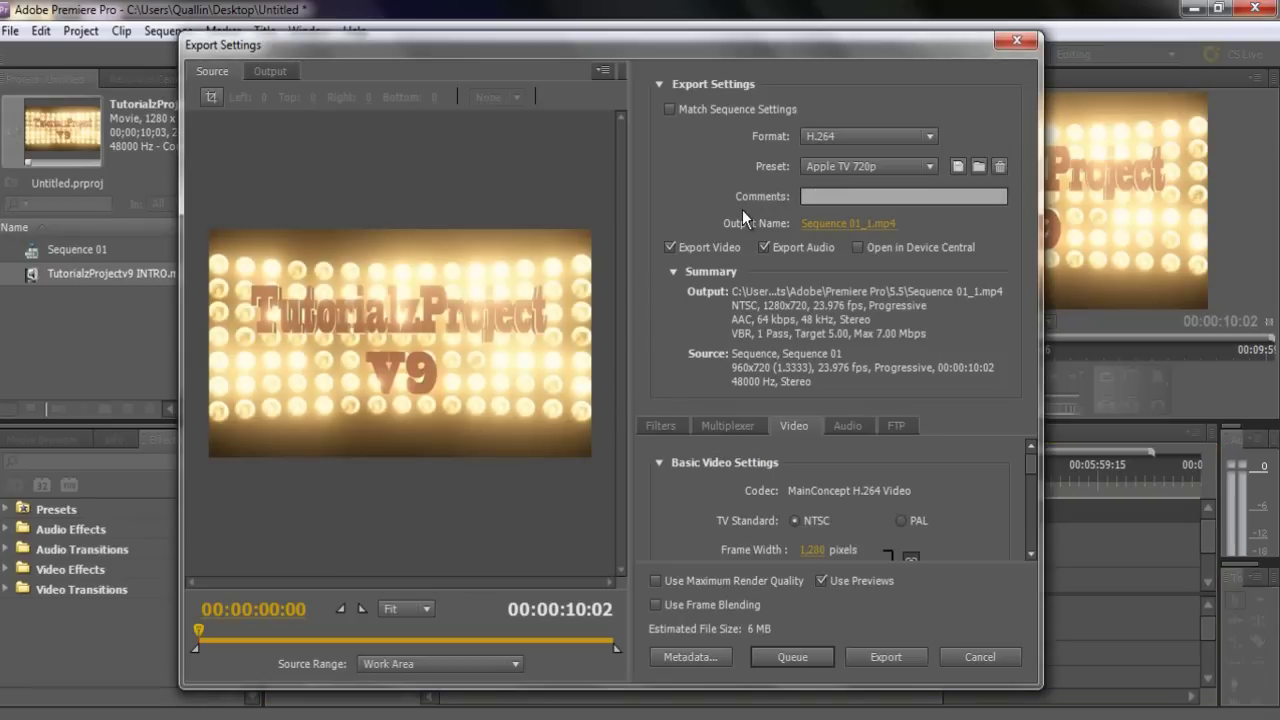
{"action": "left_click_drag", "start_coordinate": [689, 50], "coordinate": [685, 53]}
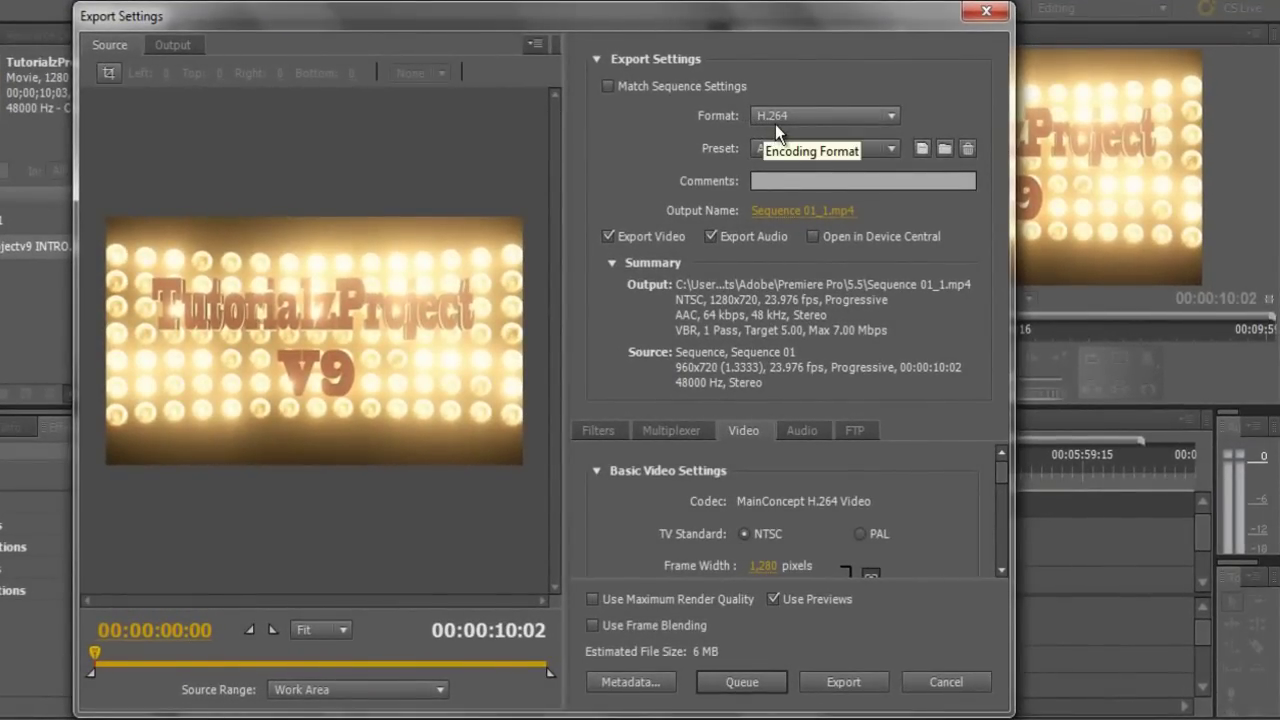
Choose the YouTube Widescreen HD preset for the H.264 export.
{"action": "left_click", "coordinate": [778, 148]}
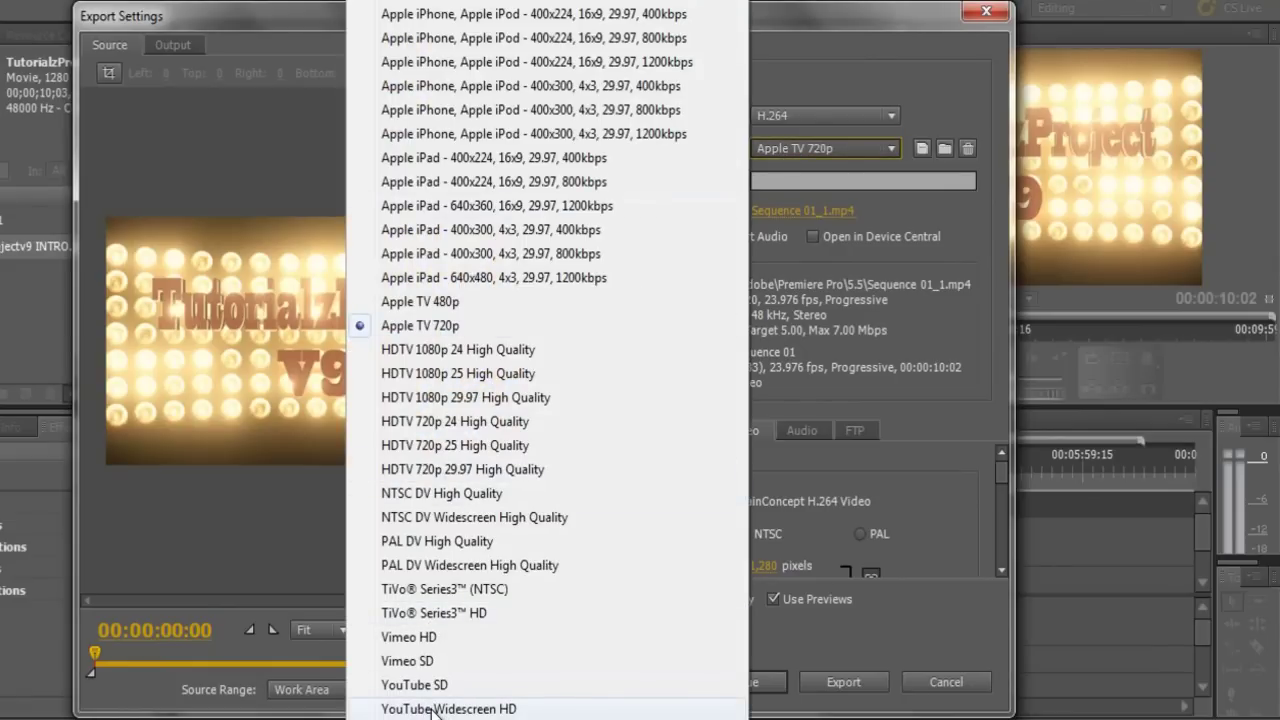
{"action": "left_click", "coordinate": [432, 709]}
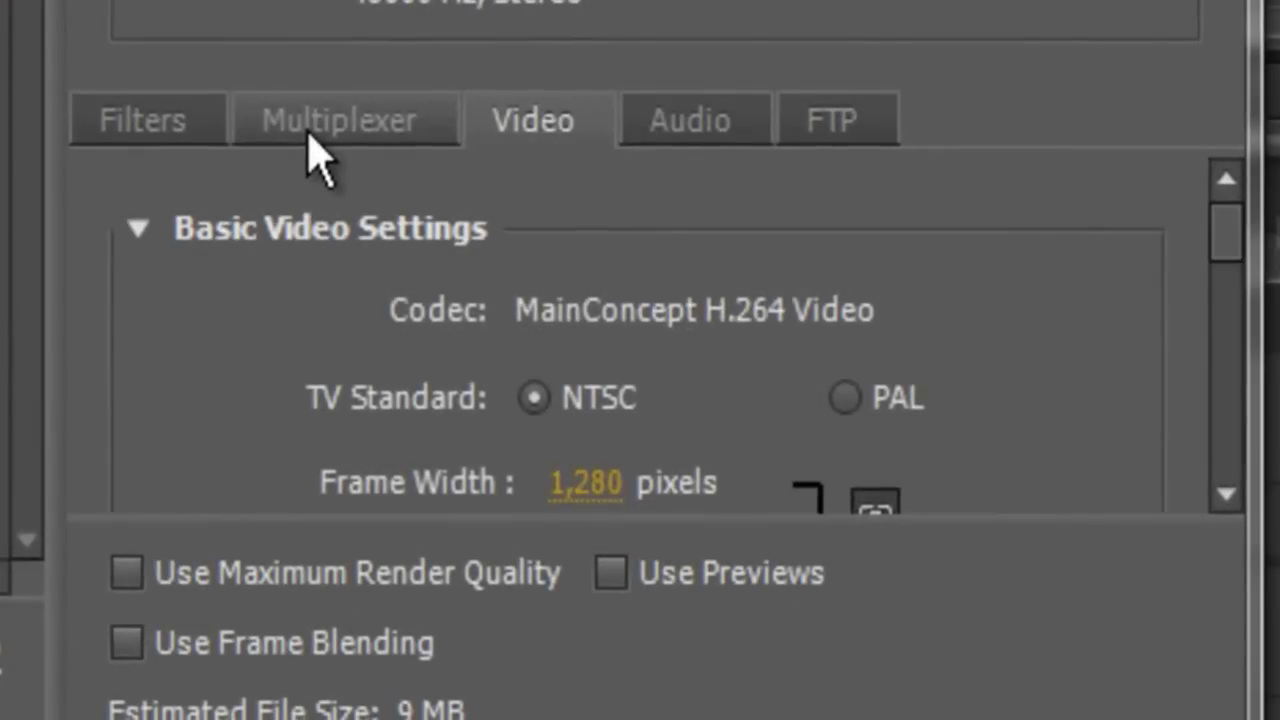
Set the exported video frame rate to 29.97 fps on the Video tab.
{"action": "left_click", "coordinate": [450, 528]}
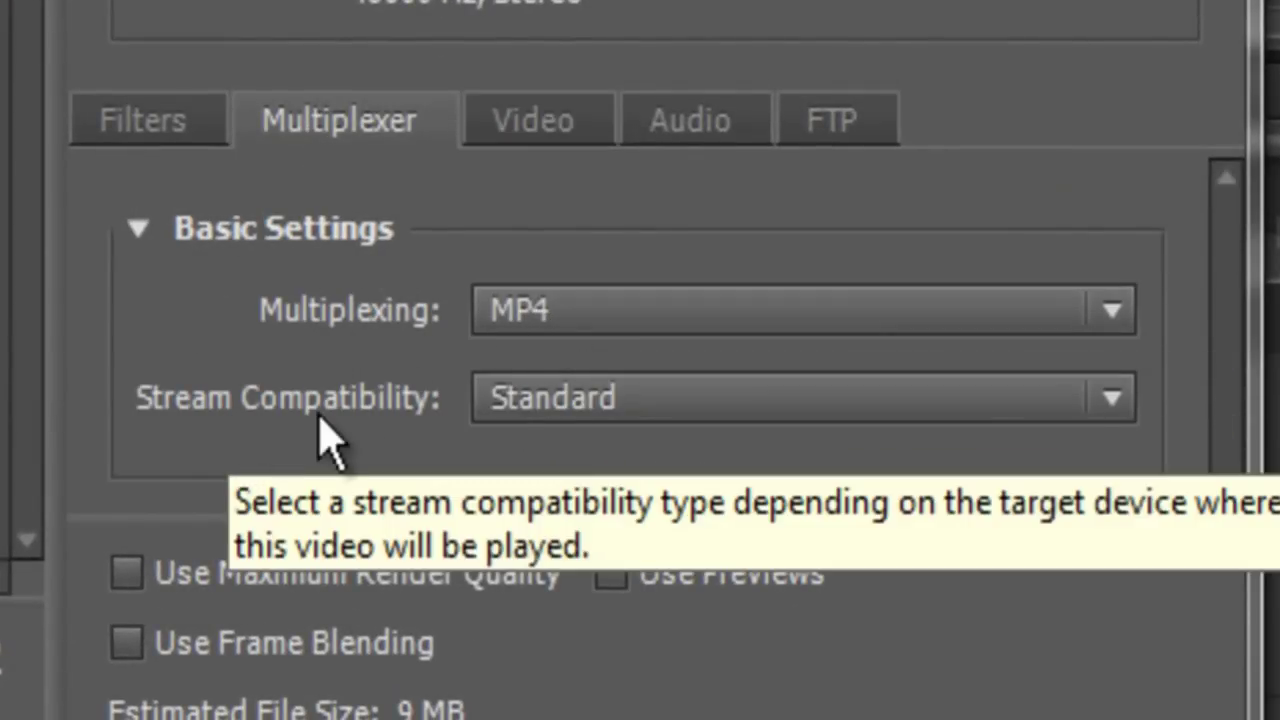
{"action": "left_click", "coordinate": [520, 145]}
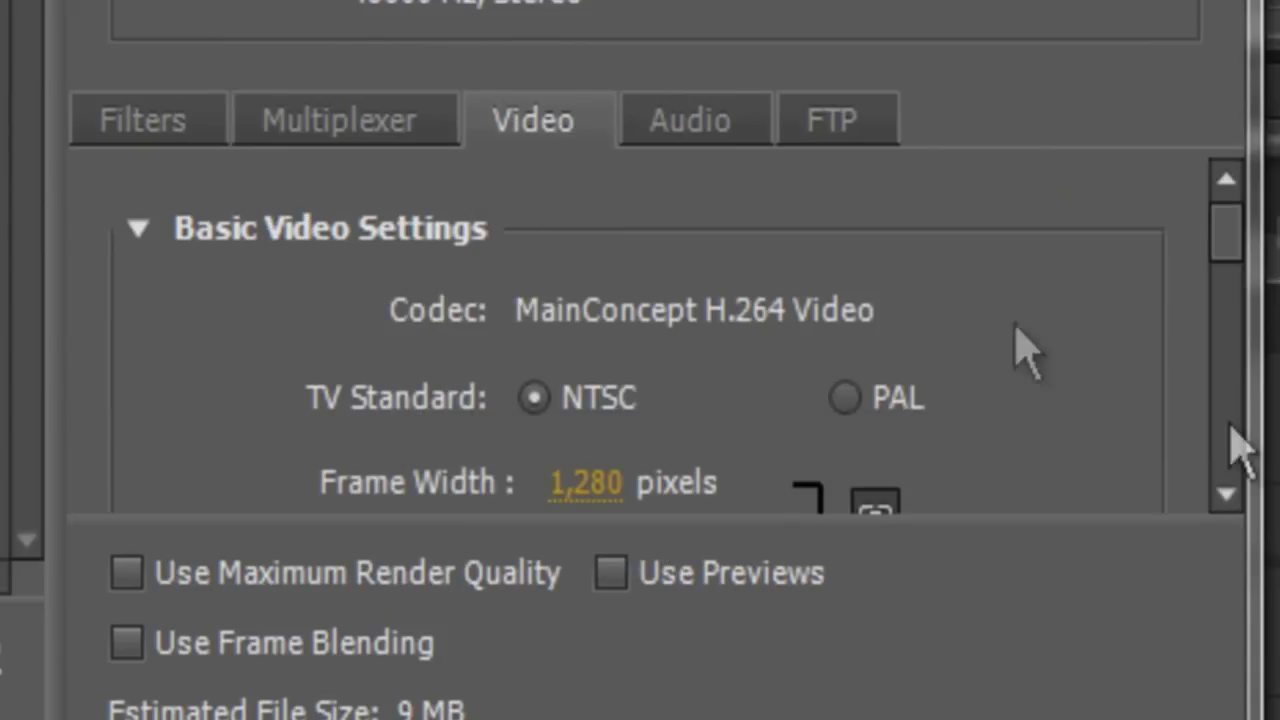
{"action": "left_click", "coordinate": [1236, 494]}
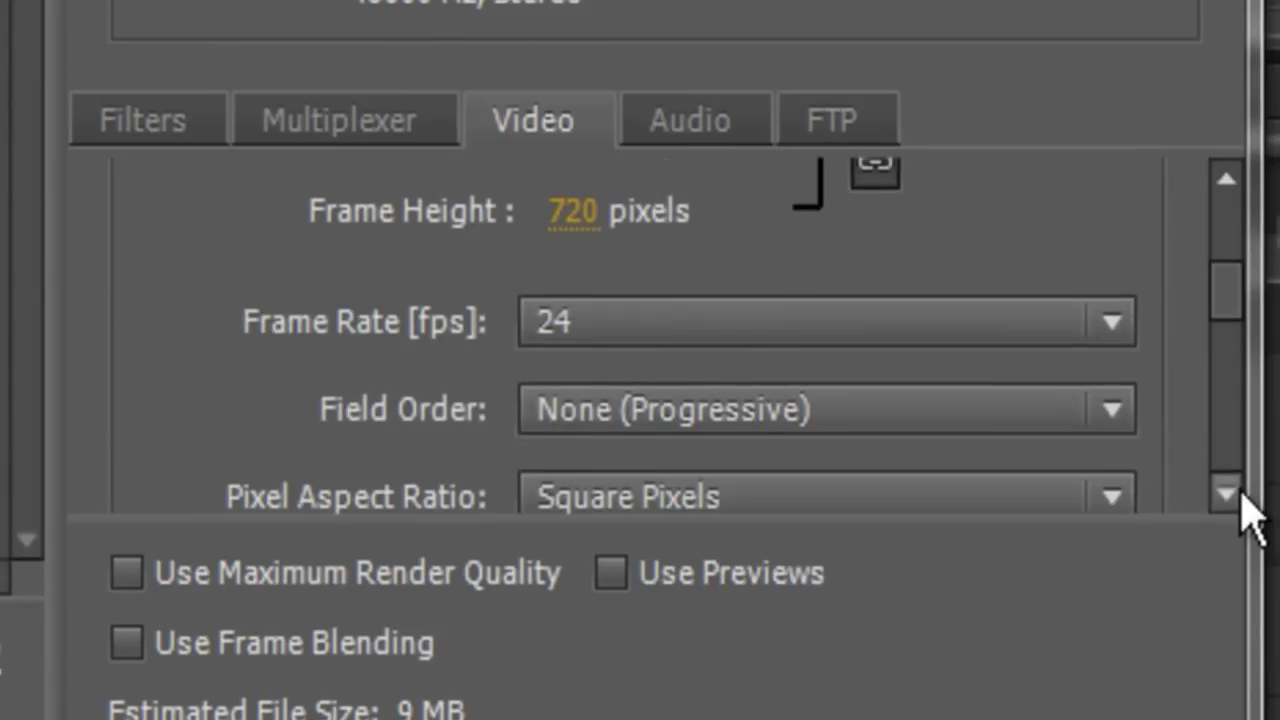
{"action": "left_click", "coordinate": [550, 258]}
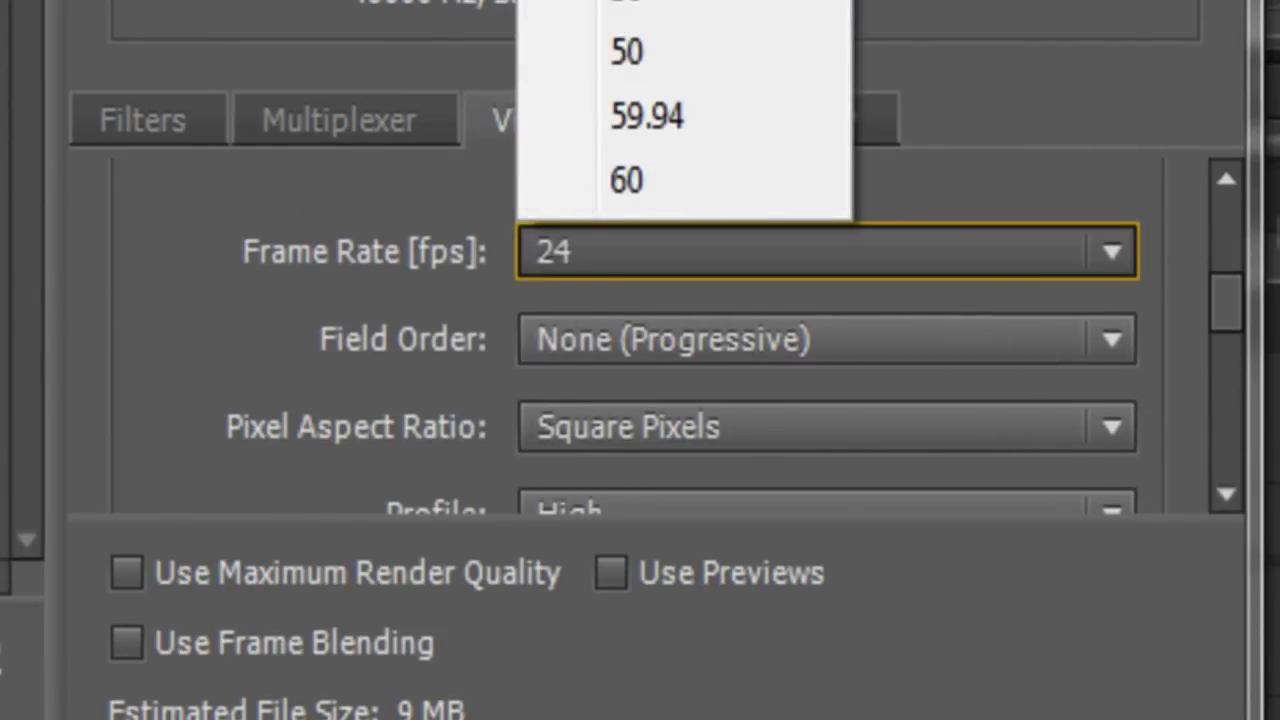
{"action": "left_click", "coordinate": [630, 0]}
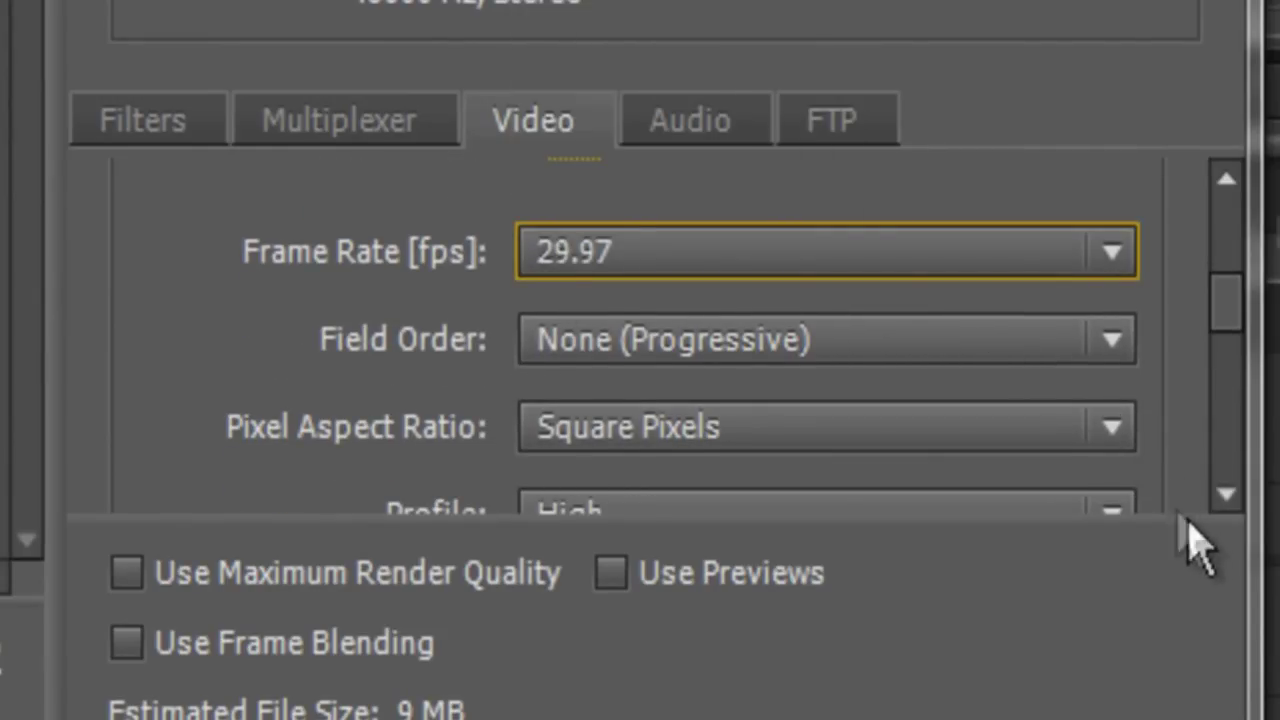
Keep the High H.264 profile and set the encoding level to 5.1.
{"action": "scroll", "coordinate": [1212, 517], "scroll_direction": "down", "scroll_amount": 2}
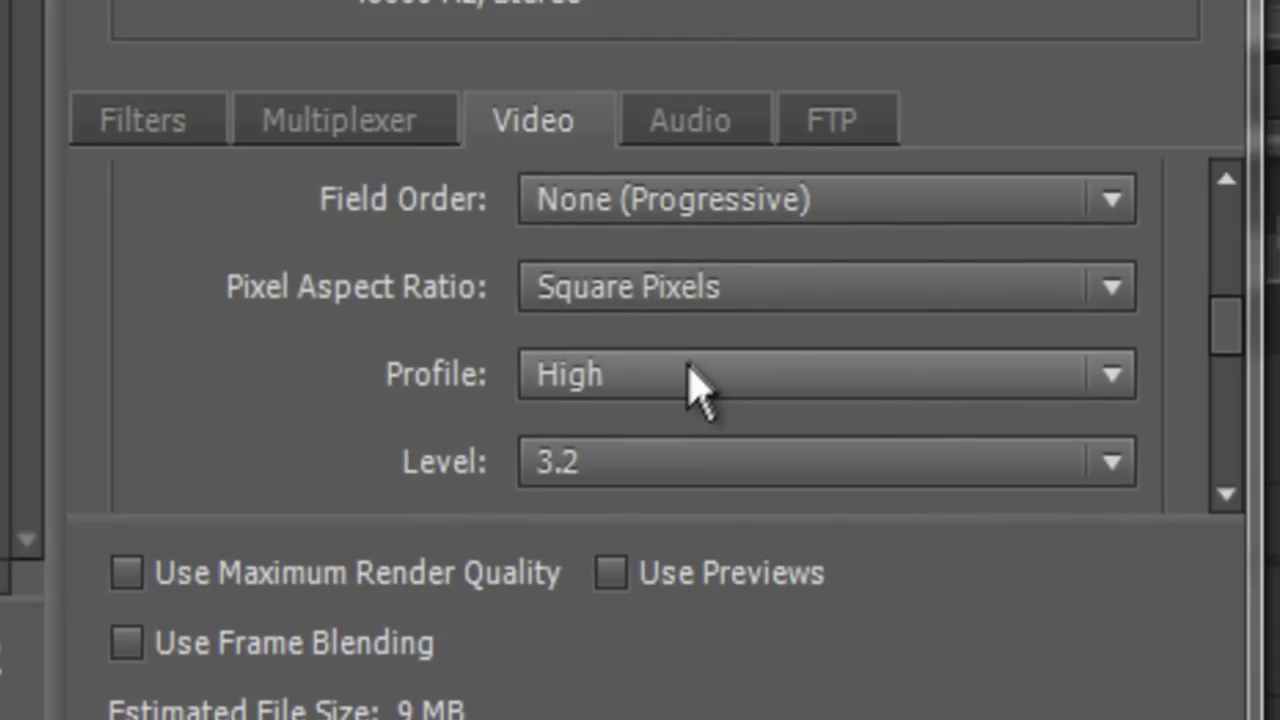
{"action": "left_click", "coordinate": [690, 372]}
{"action": "left_click", "coordinate": [623, 571]}
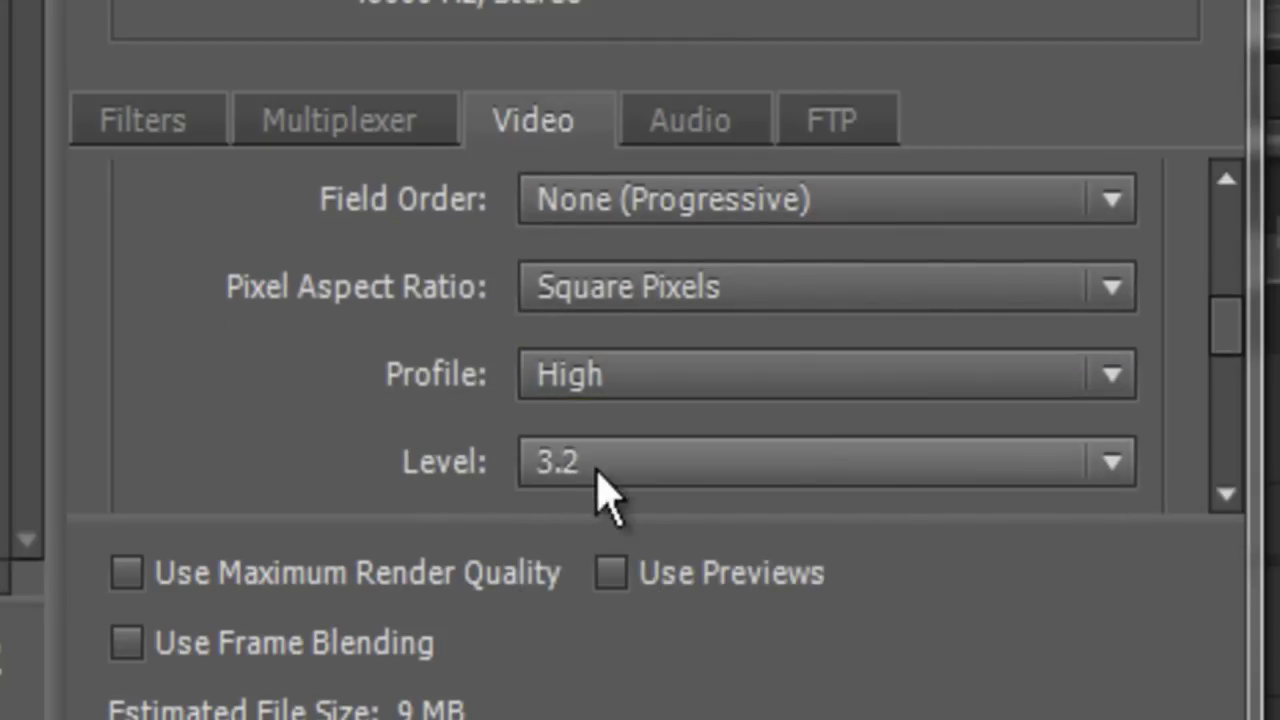
{"action": "left_click", "coordinate": [605, 493]}
{"action": "left_click", "coordinate": [595, 393]}
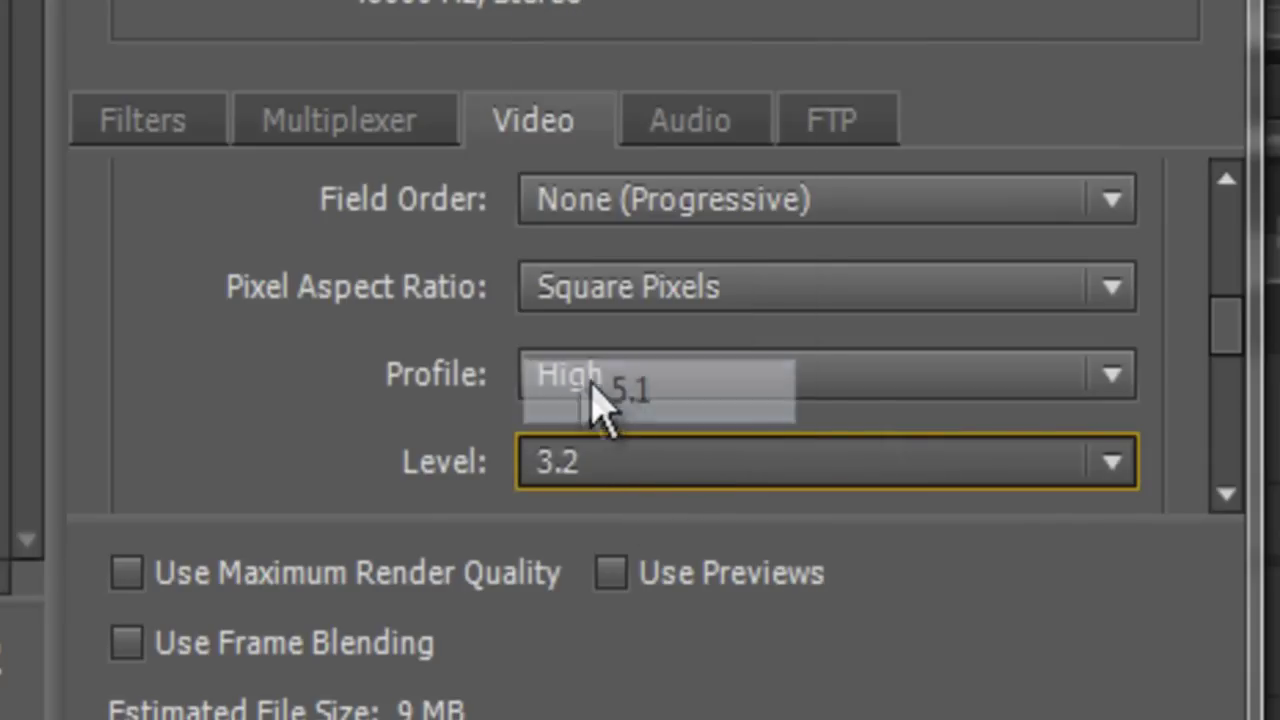
{"action": "mouse_move", "coordinate": [1206, 271]}
{"action": "left_mouse_down"}
{"action": "mouse_move", "coordinate": [1156, 380]}
{"action": "mouse_move", "coordinate": [1152, 366]}
{"action": "left_mouse_up"}
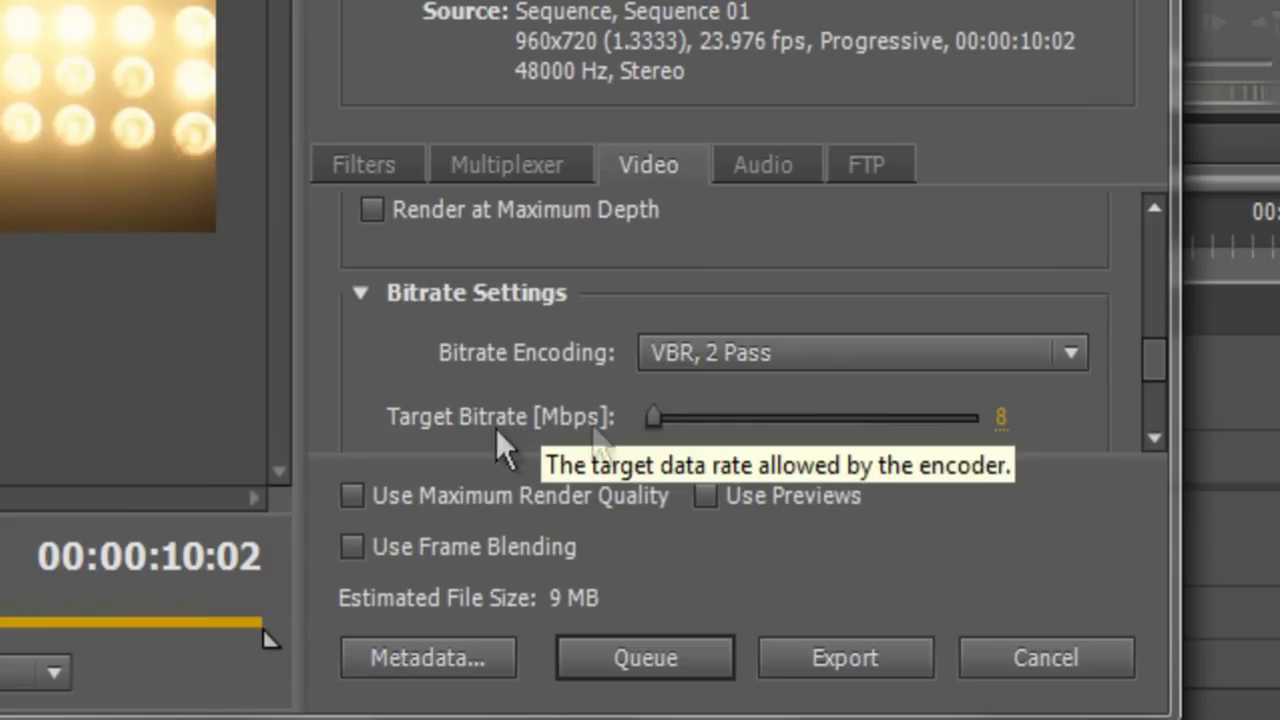
Change the VBR 2-pass target bitrate from 8 to 6 Mbps.
{"action": "left_click", "coordinate": [1001, 418]}
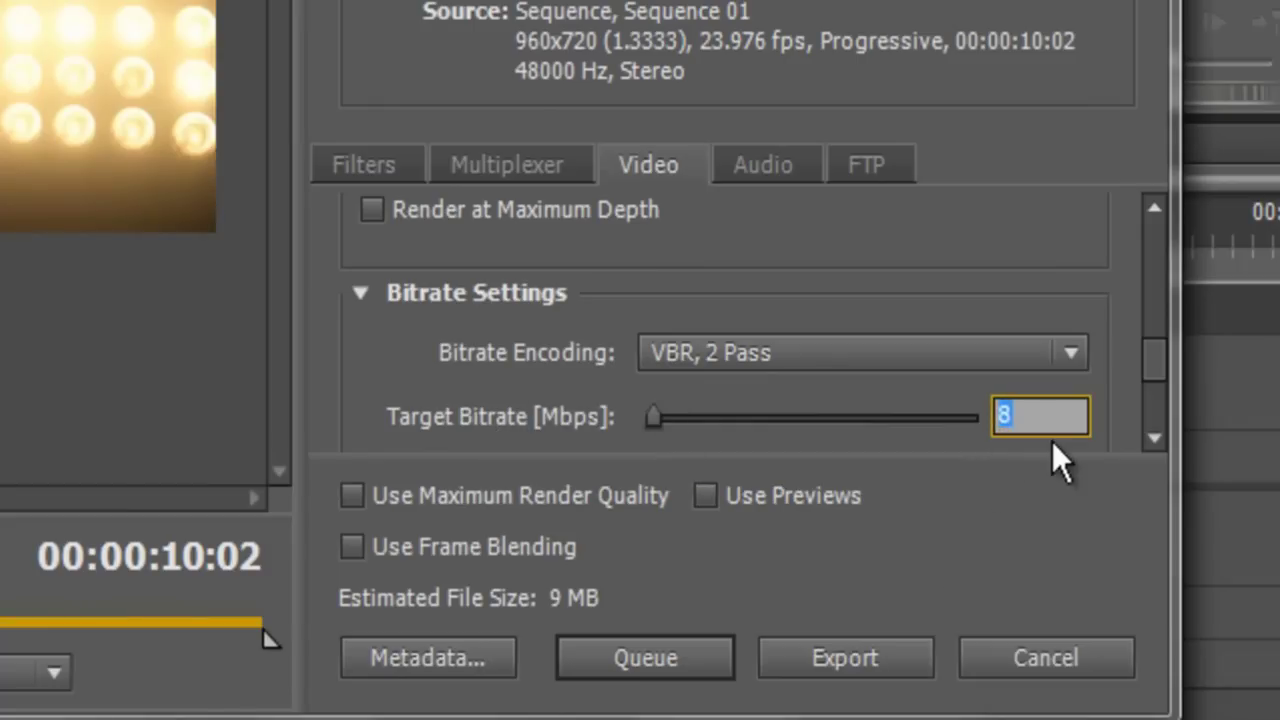
{"action": "key", "text": "BackSpace"}
{"action": "type", "text": "6"}
{"action": "left_click", "coordinate": [1153, 438]}
{"action": "left_click", "coordinate": [1158, 440]}
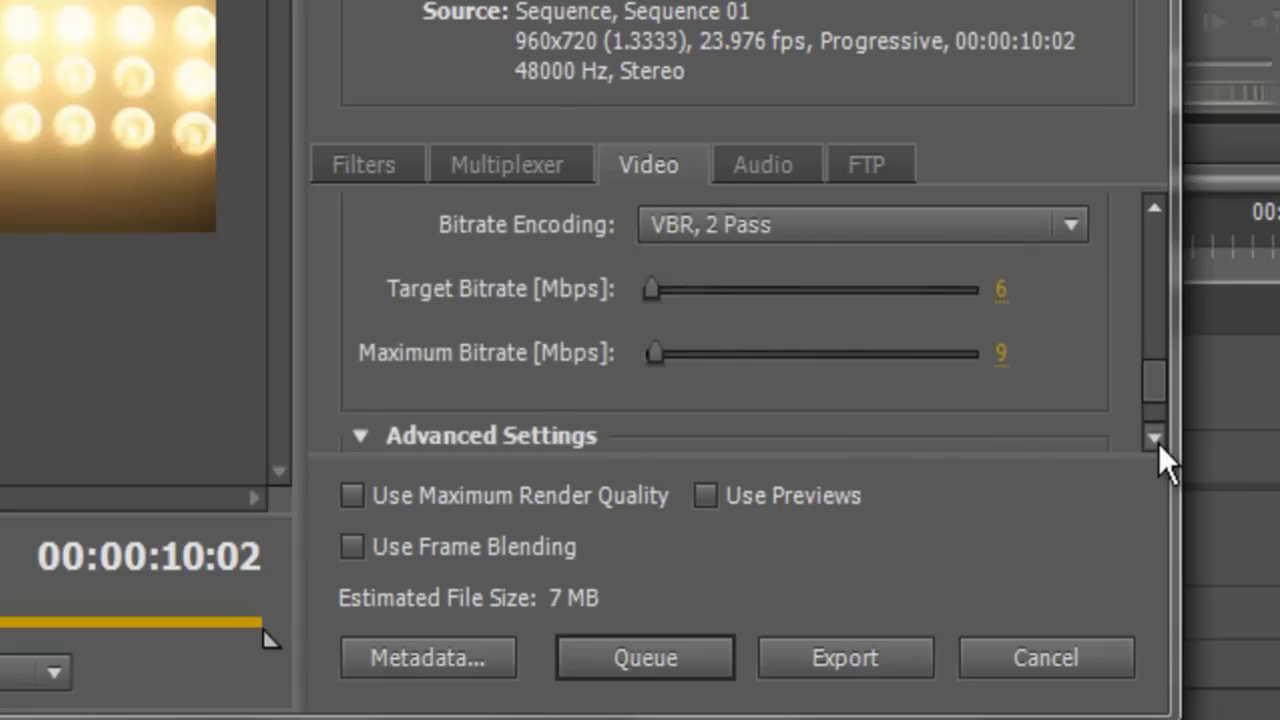
{"action": "left_click", "coordinate": [1158, 443]}
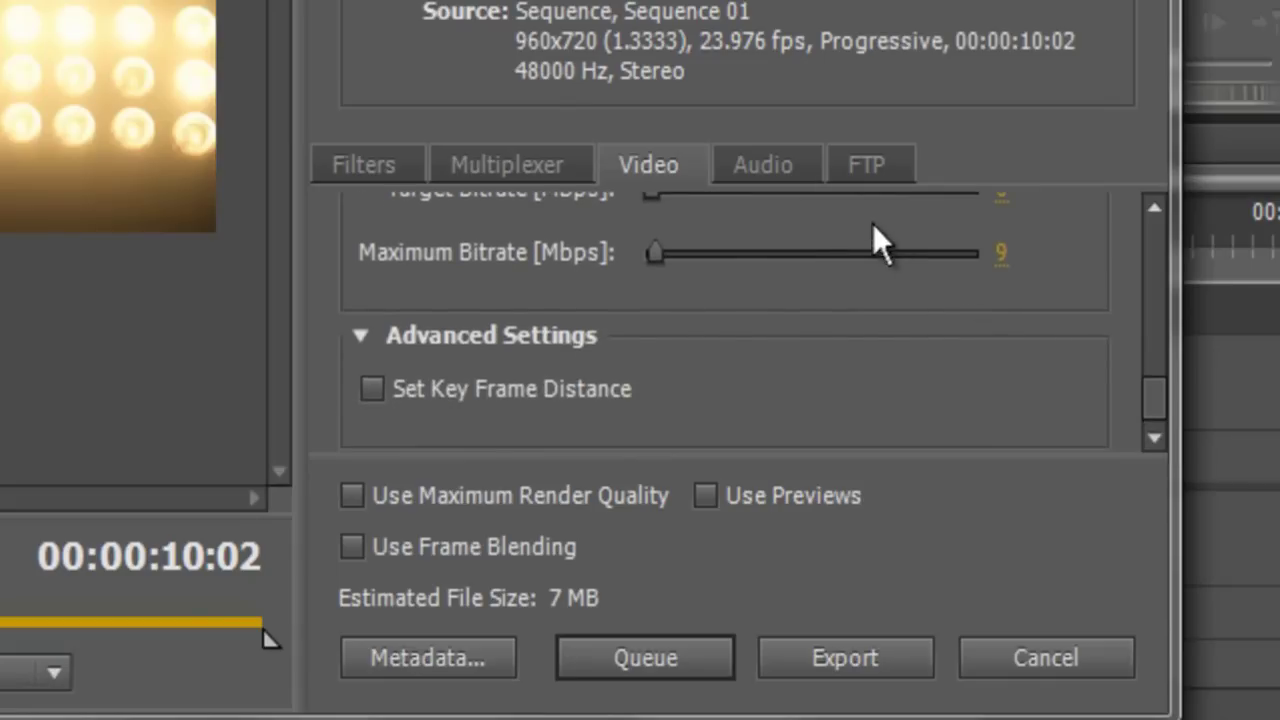
{"action": "left_click", "coordinate": [763, 166]}
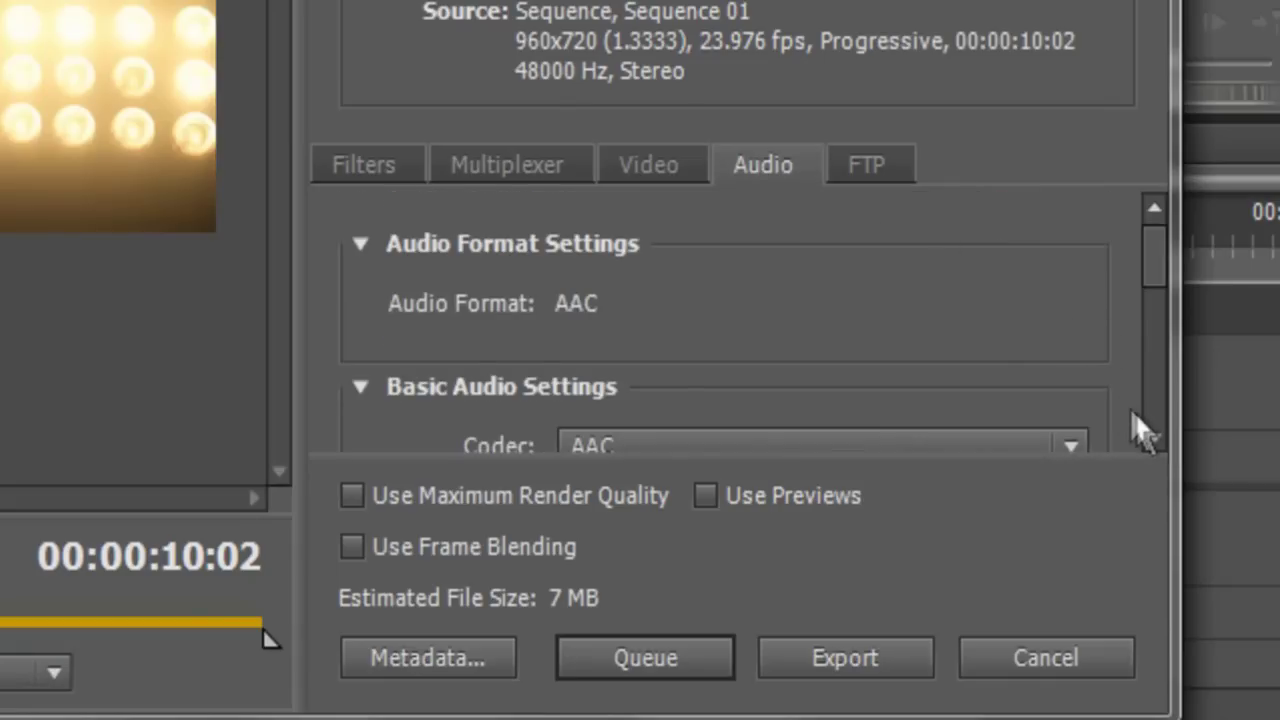
Set the AAC Bitrate [kbps] value in the audio Bitrate Settings to 192.
{"action": "left_click", "coordinate": [1147, 437]}
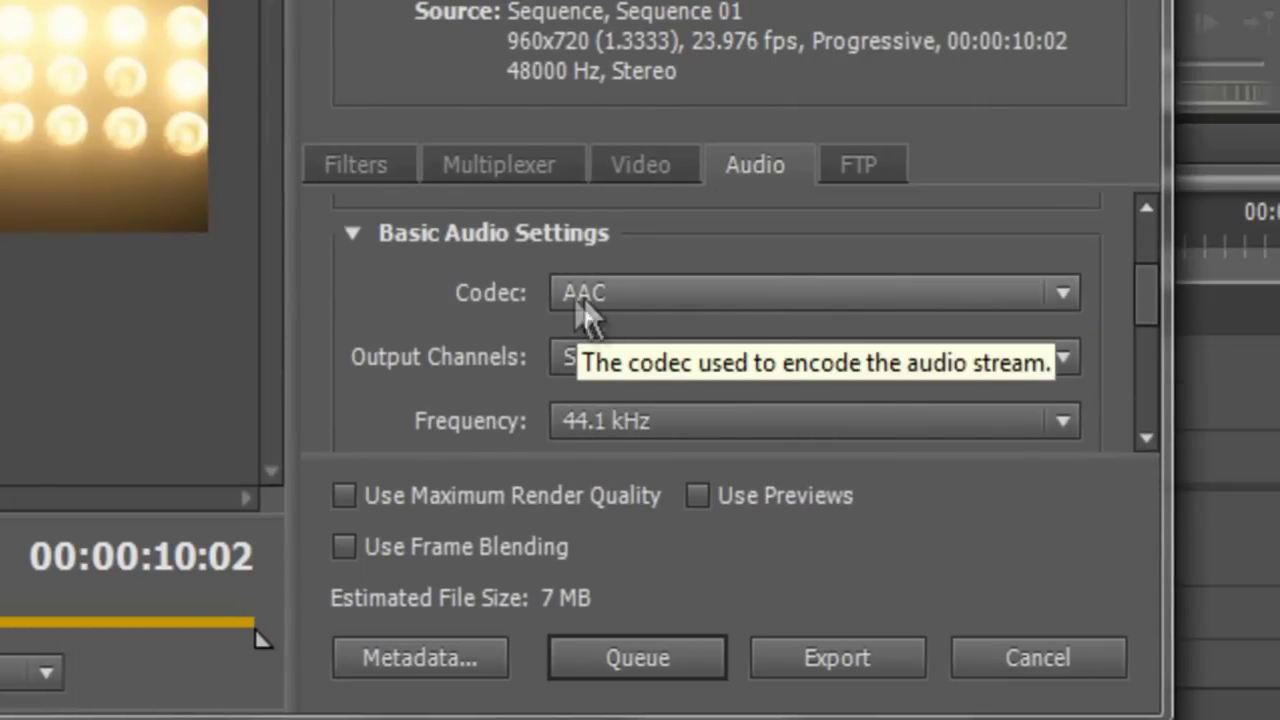
{"action": "left_click", "coordinate": [1148, 440]}
{"action": "left_click", "coordinate": [1148, 440]}
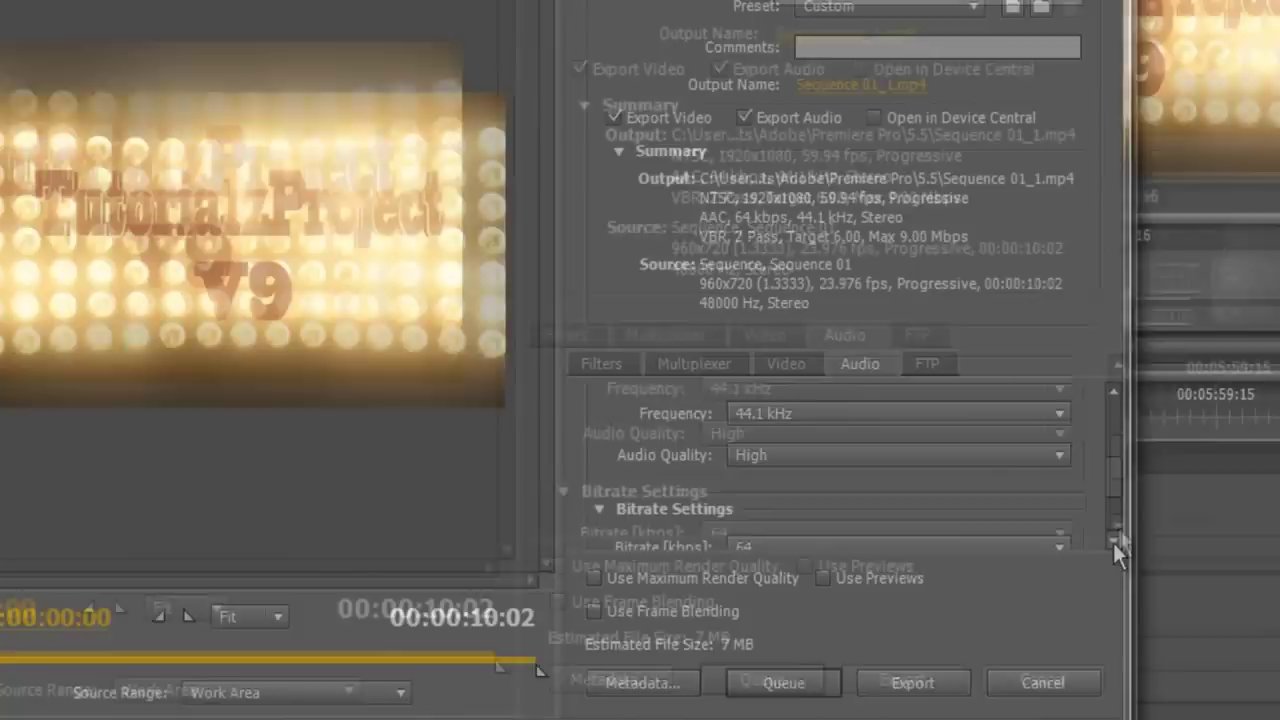
{"action": "left_click", "coordinate": [1101, 578]}
{"action": "left_click", "coordinate": [1101, 578]}
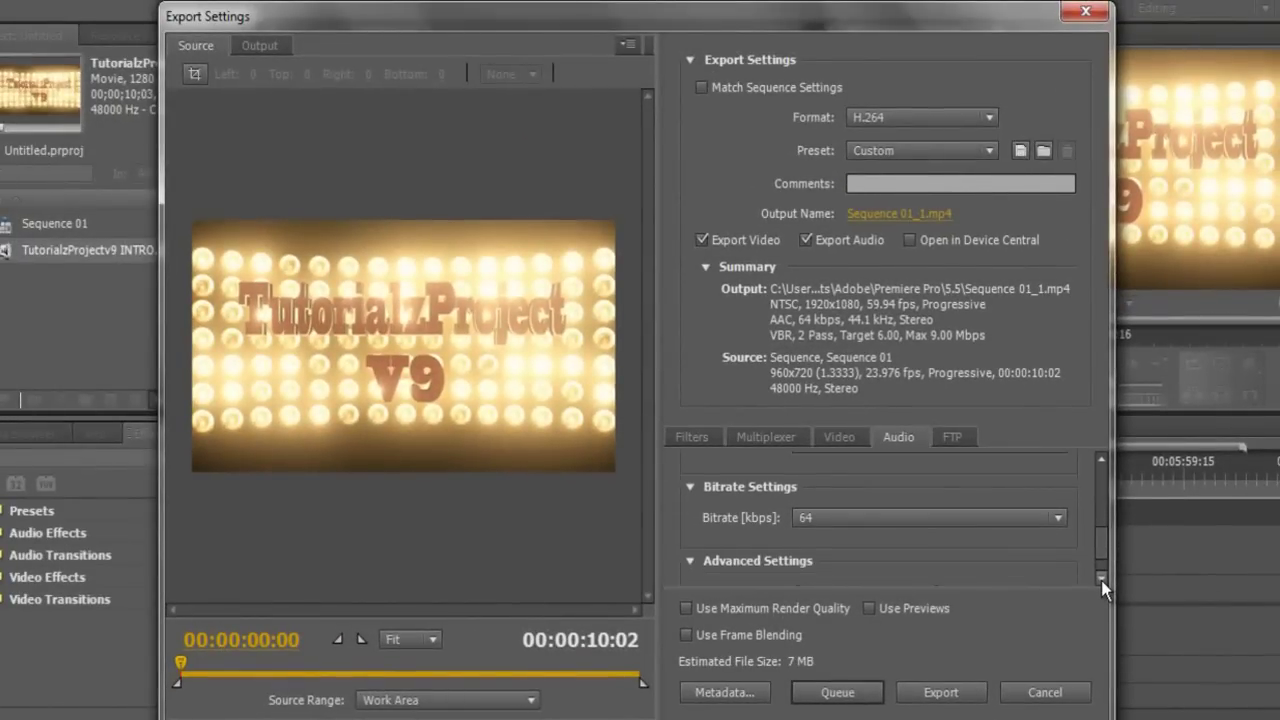
{"action": "left_click", "coordinate": [932, 512]}
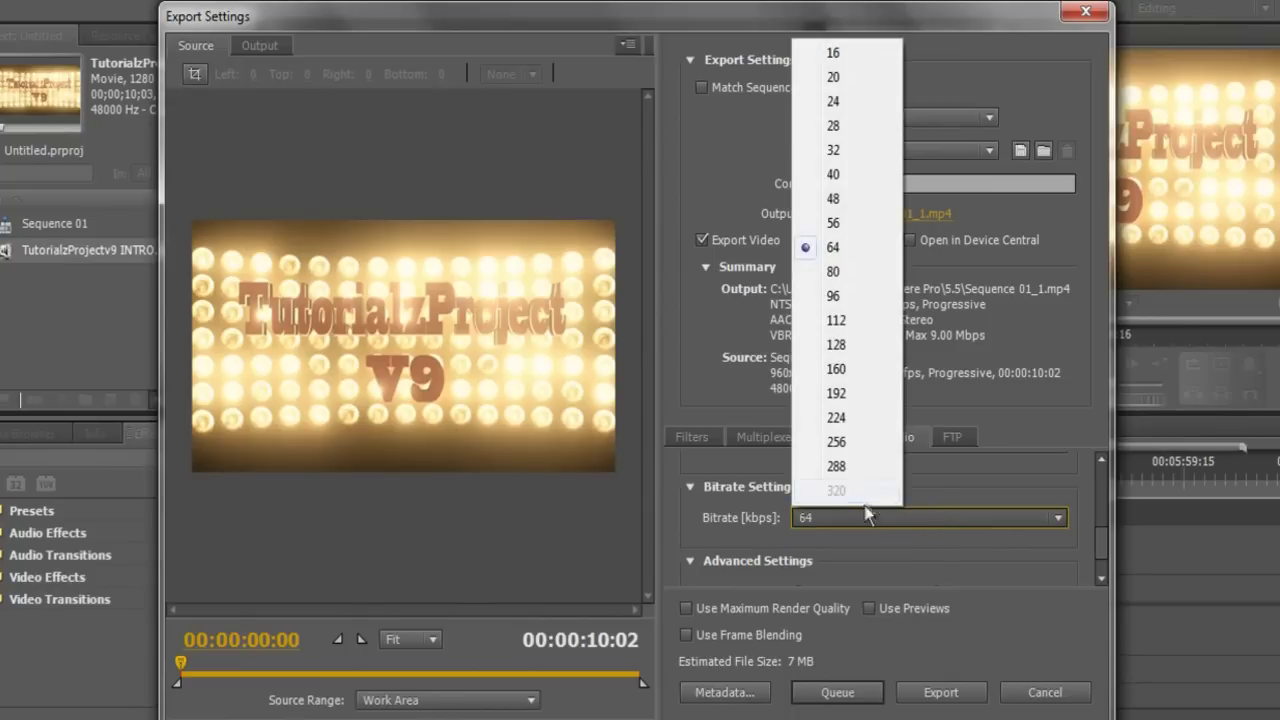
{"action": "key", "text": "Escape"}
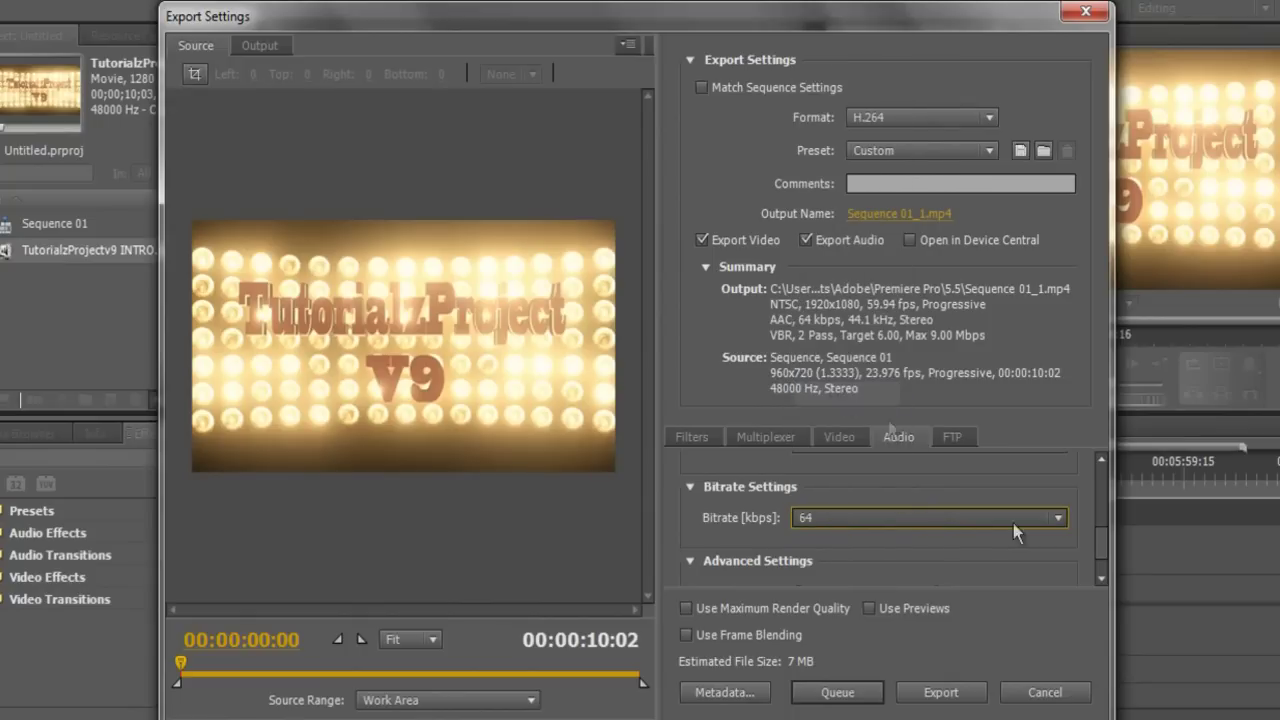
{"action": "scroll", "coordinate": [1013, 523], "scroll_direction": "down", "scroll_amount": 6}
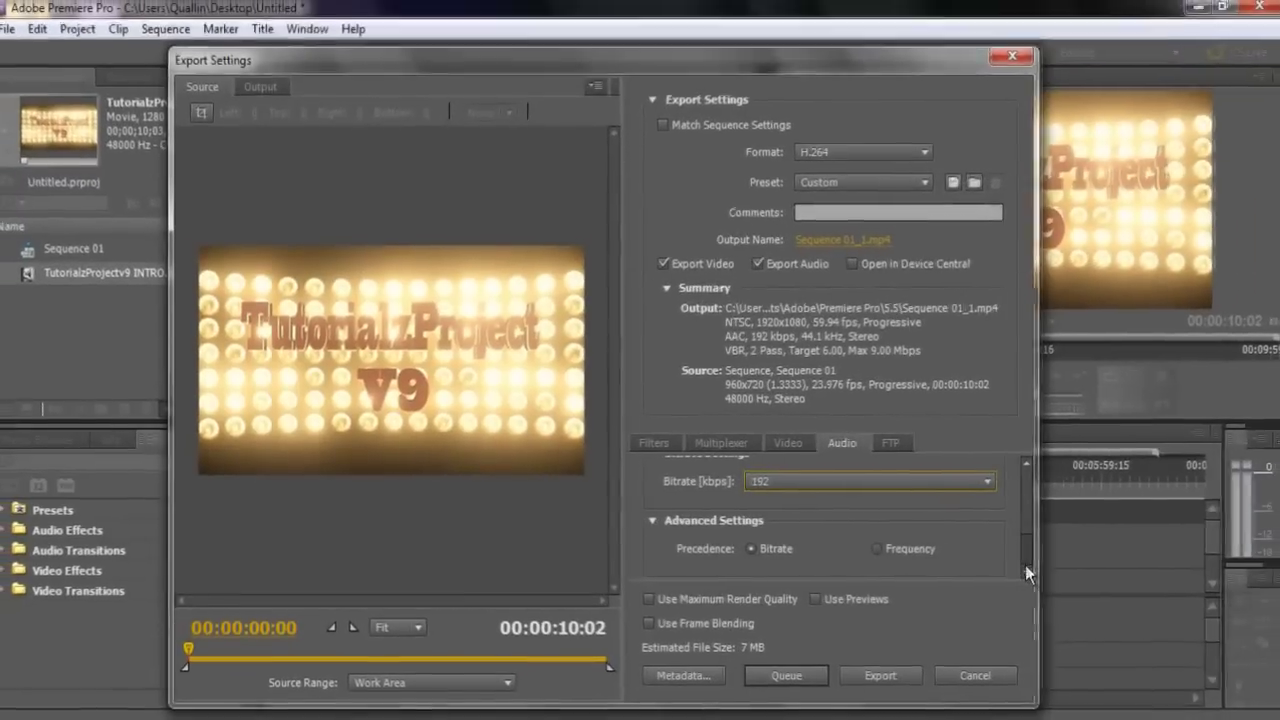
{"action": "scroll", "coordinate": [1021, 520], "scroll_direction": "up", "scroll_amount": 5}
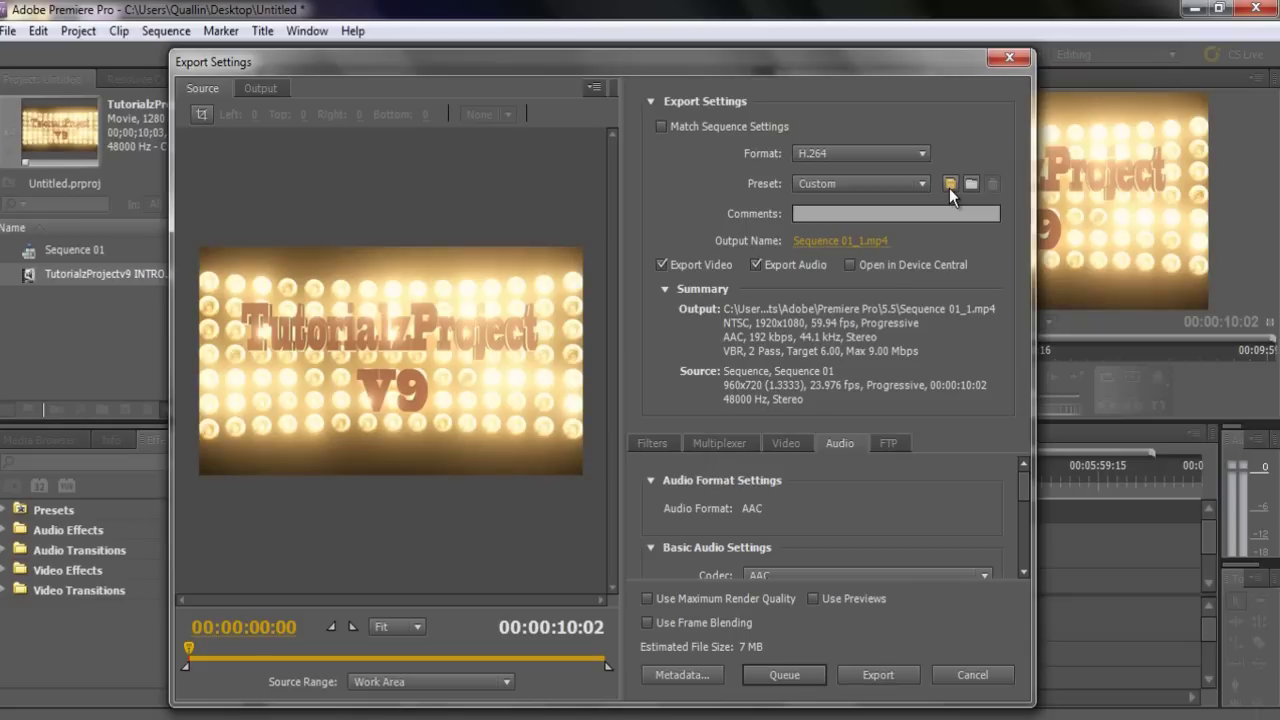
Start a new custom preset and name it 'Youtube HD (LOW FILE SIZE)'.
{"action": "left_click", "coordinate": [949, 184]}
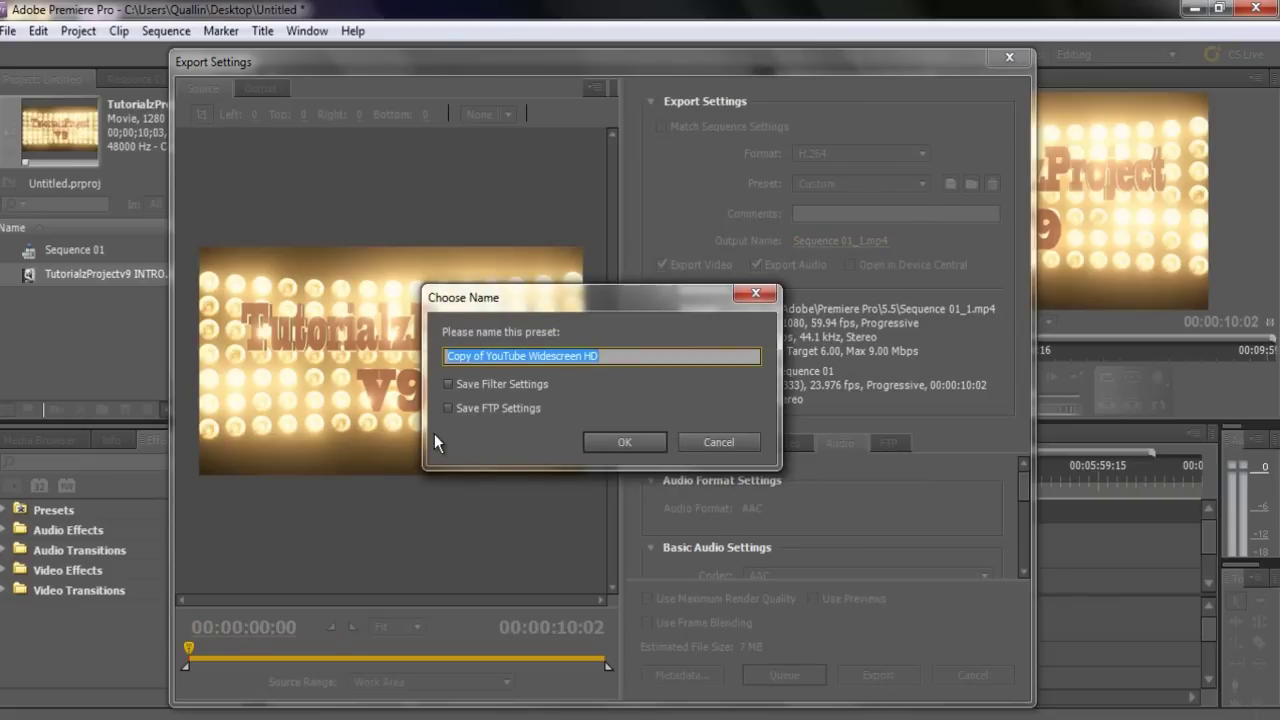
{"action": "key", "text": "BackSpace"}
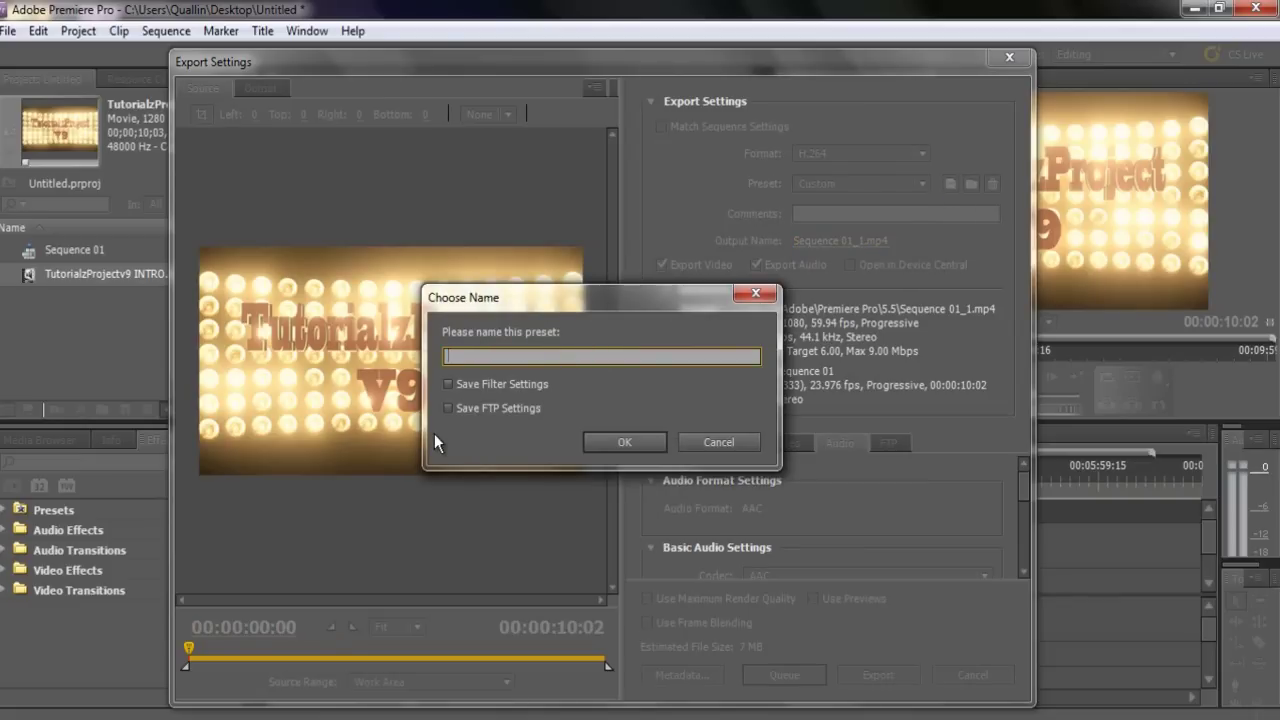
{"action": "type", "text": "Youtube"}
{"action": "type", "text": " HD (LOW"}
{"action": "type", "text": " FILE X|S"}
{"action": "type", "text": "I"}
{"action": "key", "text": "BackSpace"}
{"action": "key", "text": "BackSpace"}
{"action": "key", "text": "BackSpace"}
{"action": "key", "text": "BackSpace"}
{"action": "key", "text": "BackSpace"}
{"action": "type", "text": "SIZE"}
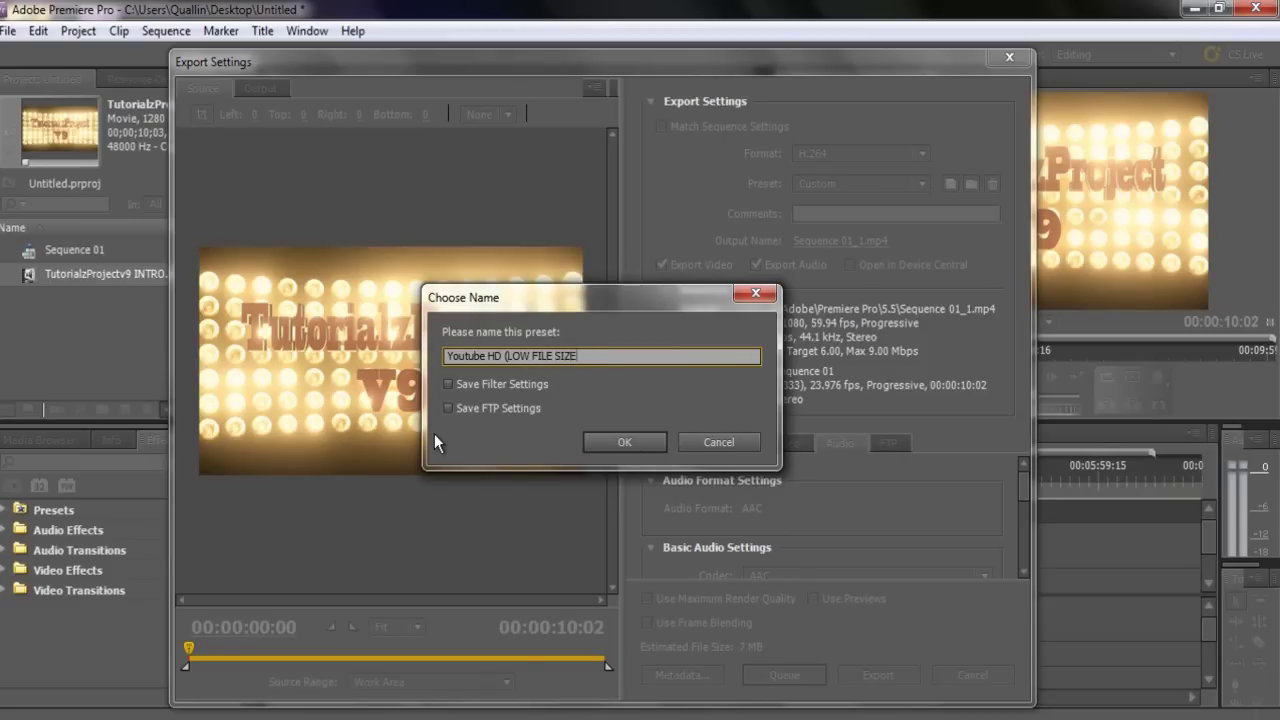
{"action": "type", "text": ")"}
Close the Choose Name dialog to return to Export Settings.
{"action": "left_click", "coordinate": [730, 440]}
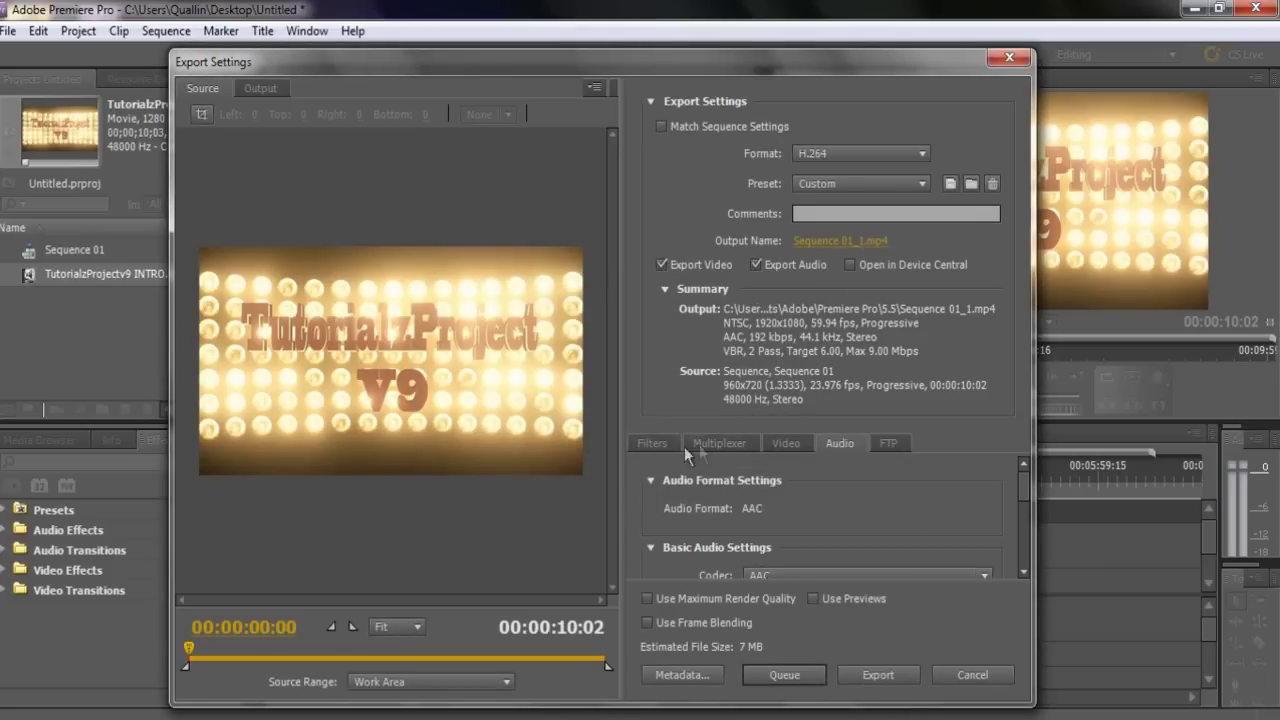